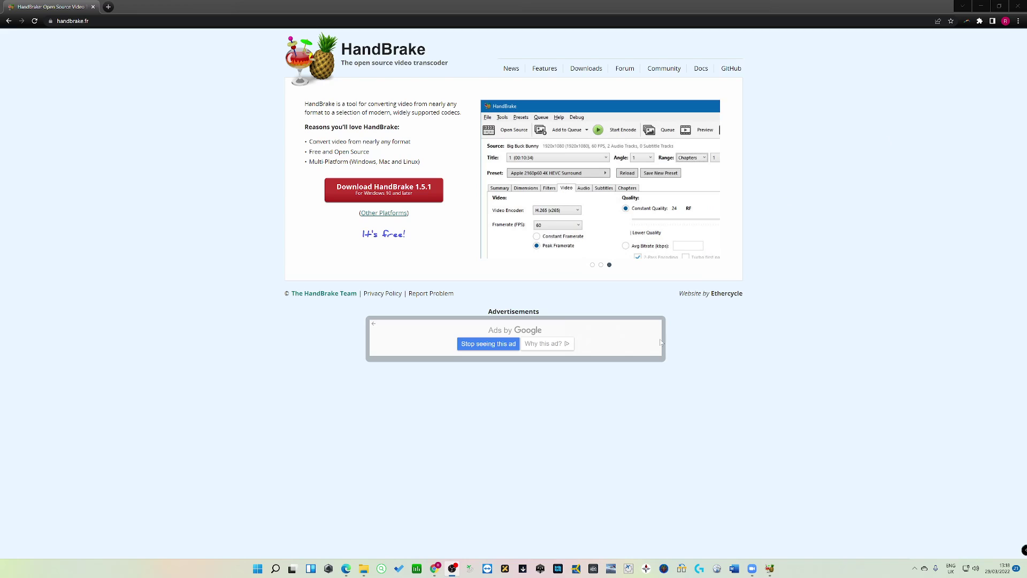
click(770, 568)
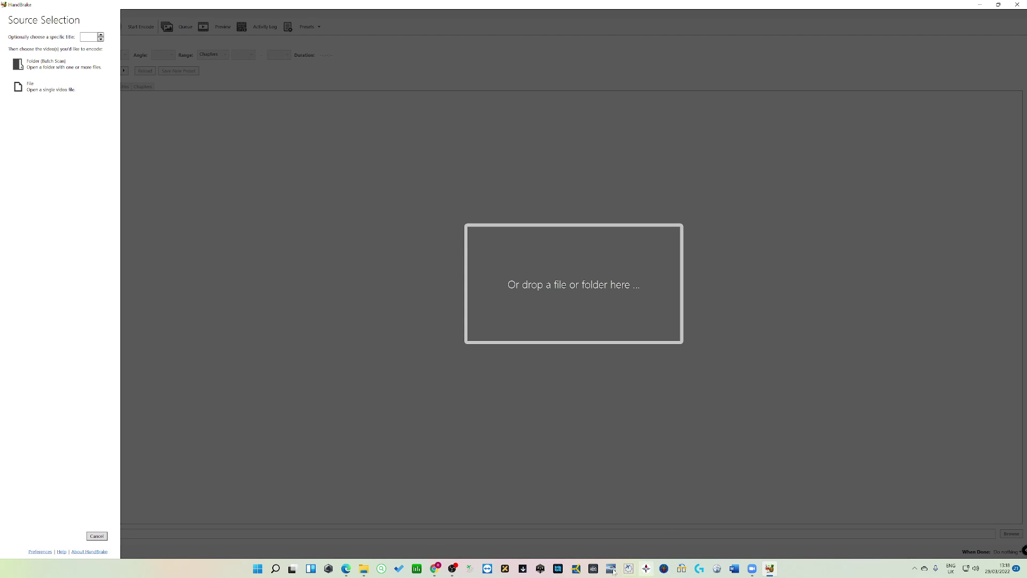
mouse_move(366, 572)
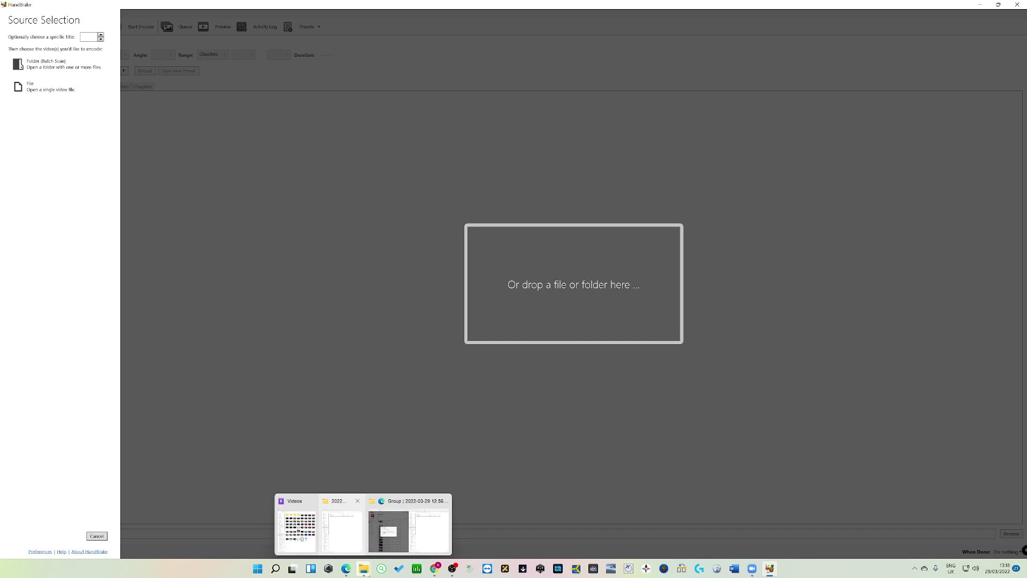
Bring up the Explorer window and navigate to Documents > Zoom.
click(298, 532)
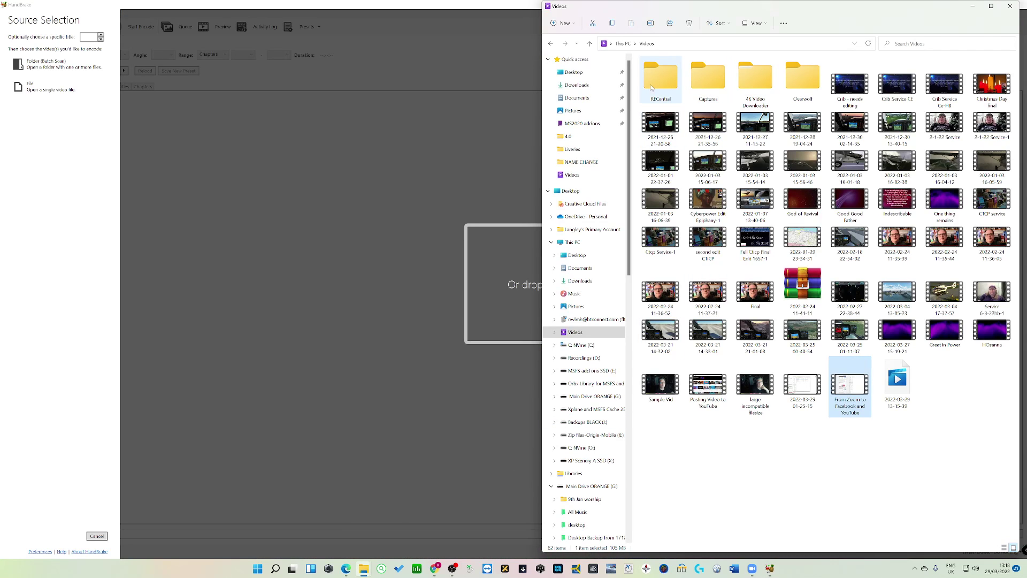
click(576, 99)
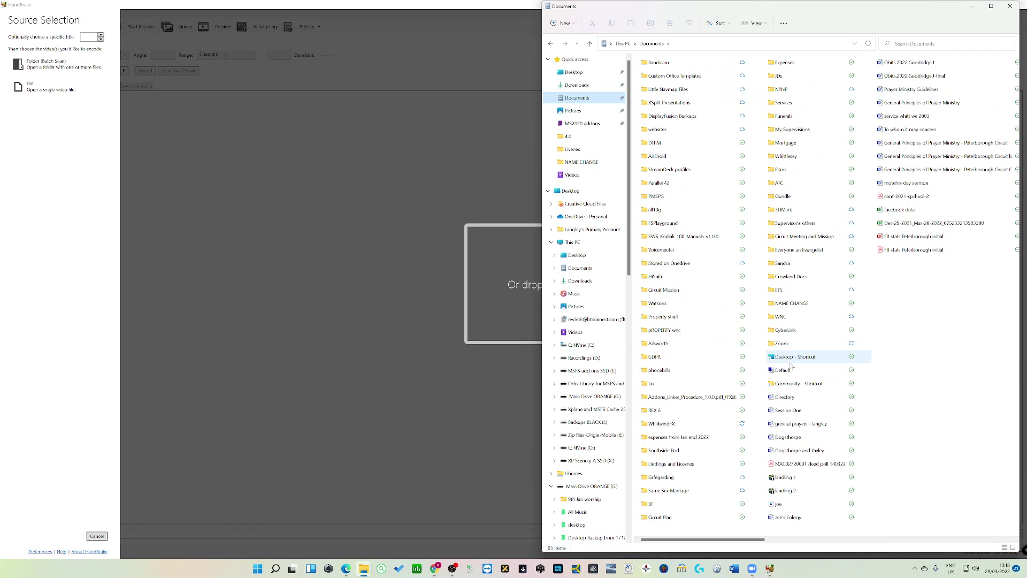
double_click(782, 343)
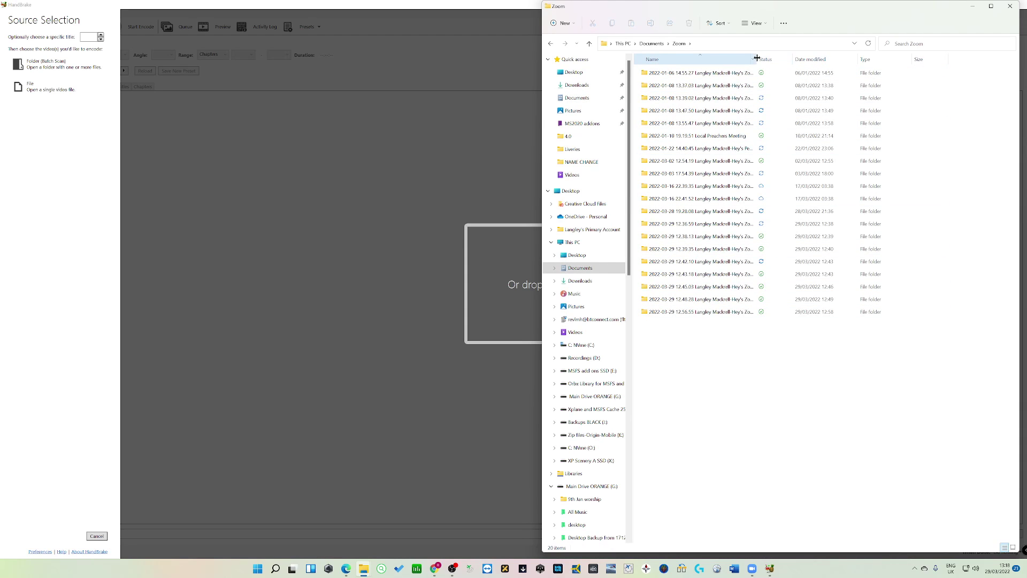
Open the 2022-01-10 19.19.51 Local Preachers Meeting folder and bring HandBrake to the front.
drag(755, 59, 859, 60)
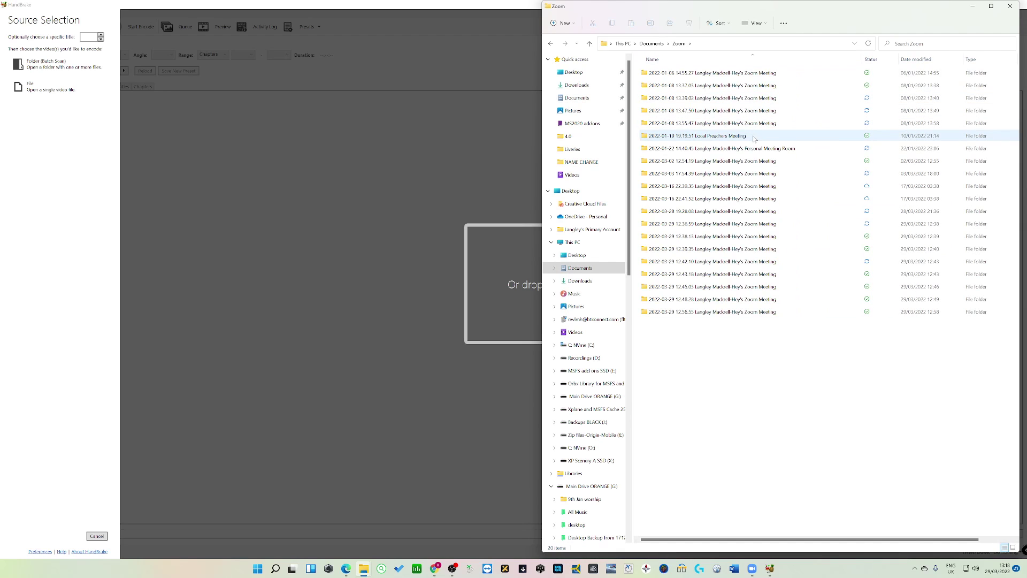
mouse_move(754, 140)
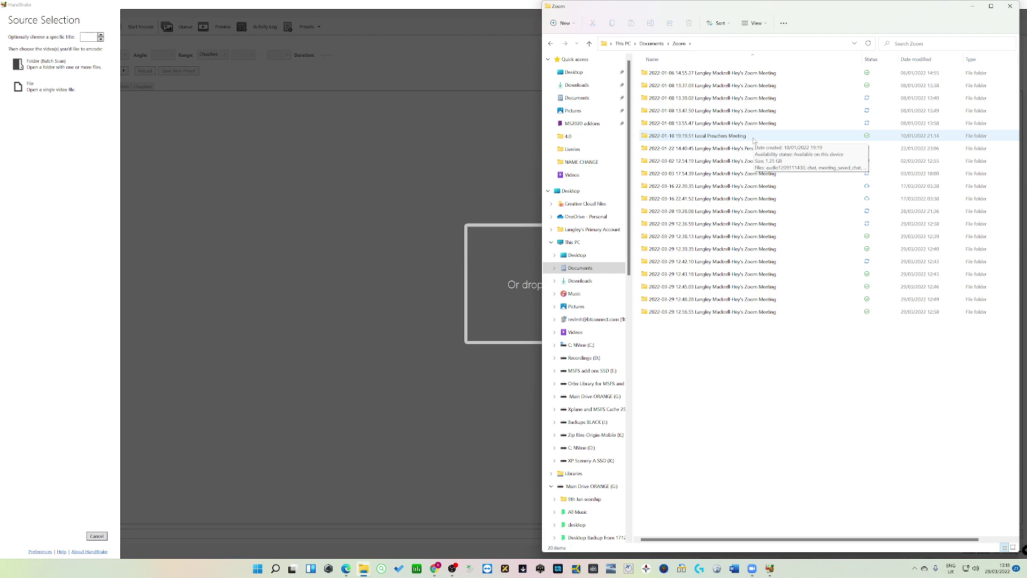
double_click(754, 140)
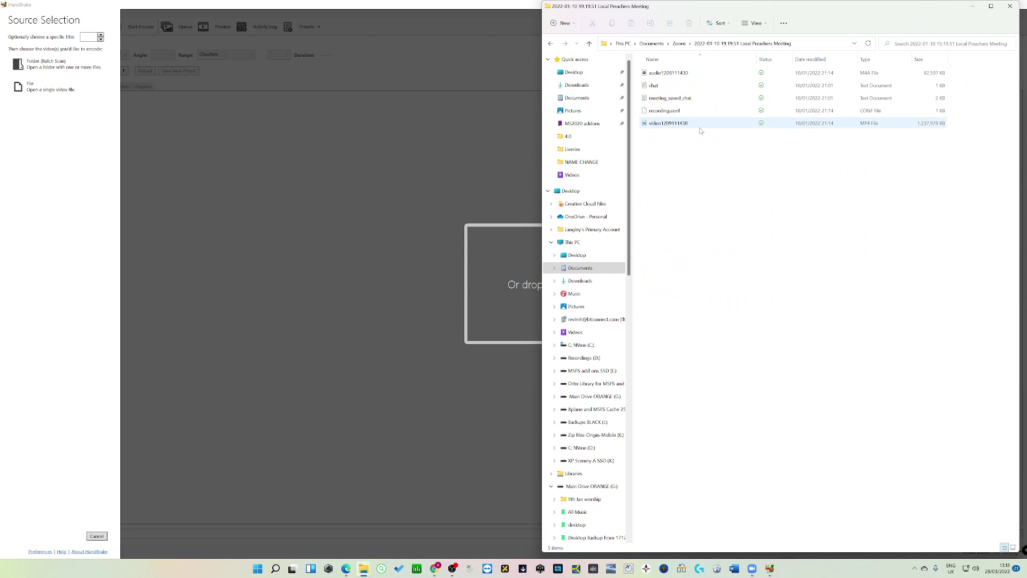
mouse_move(700, 131)
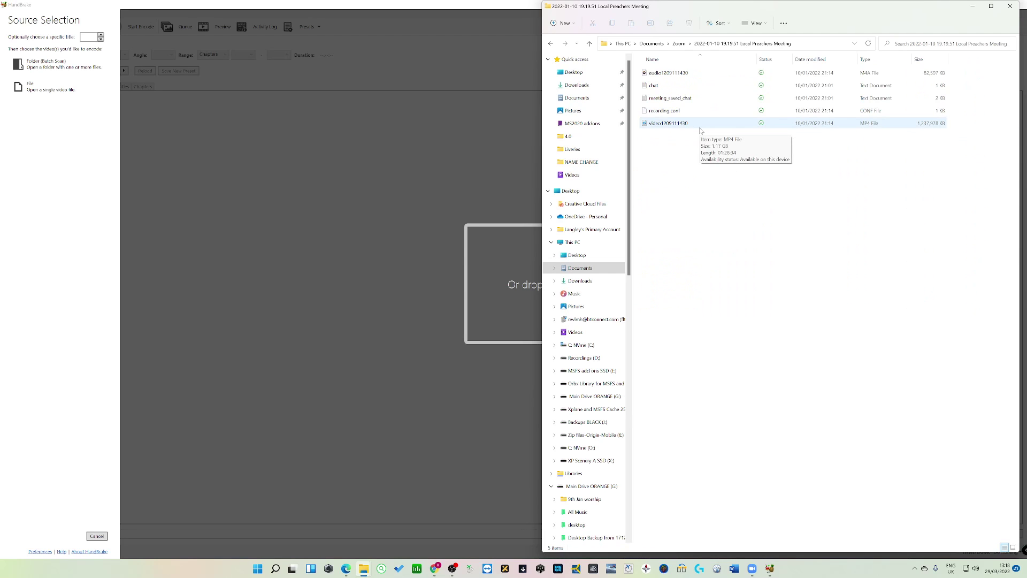
click(480, 11)
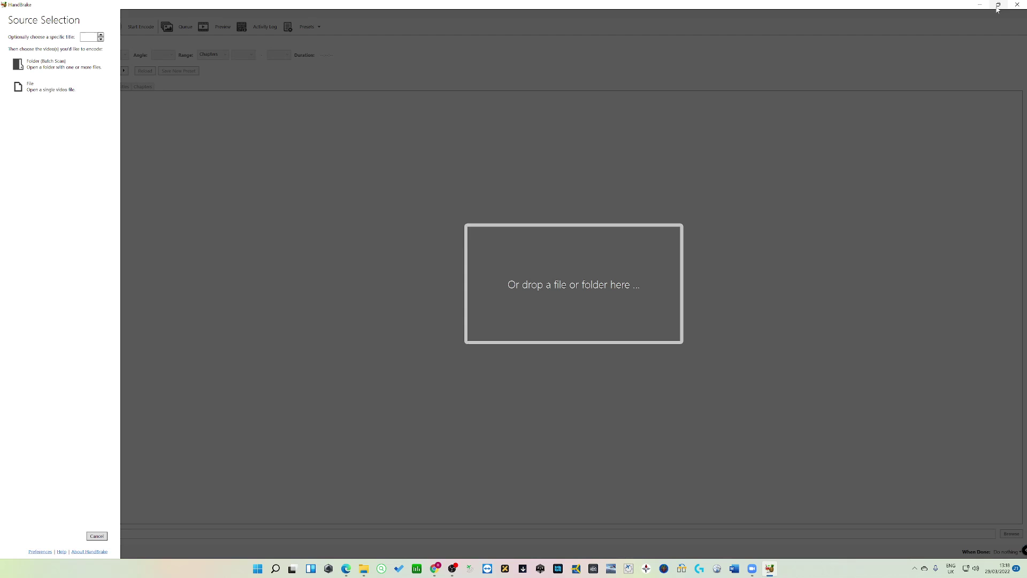
click(904, 27)
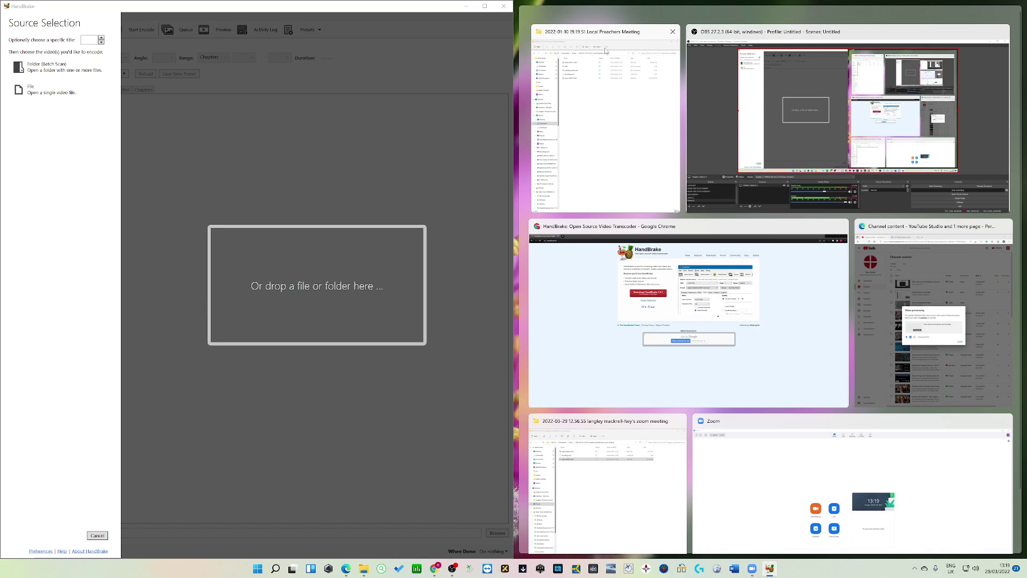
key(Escape)
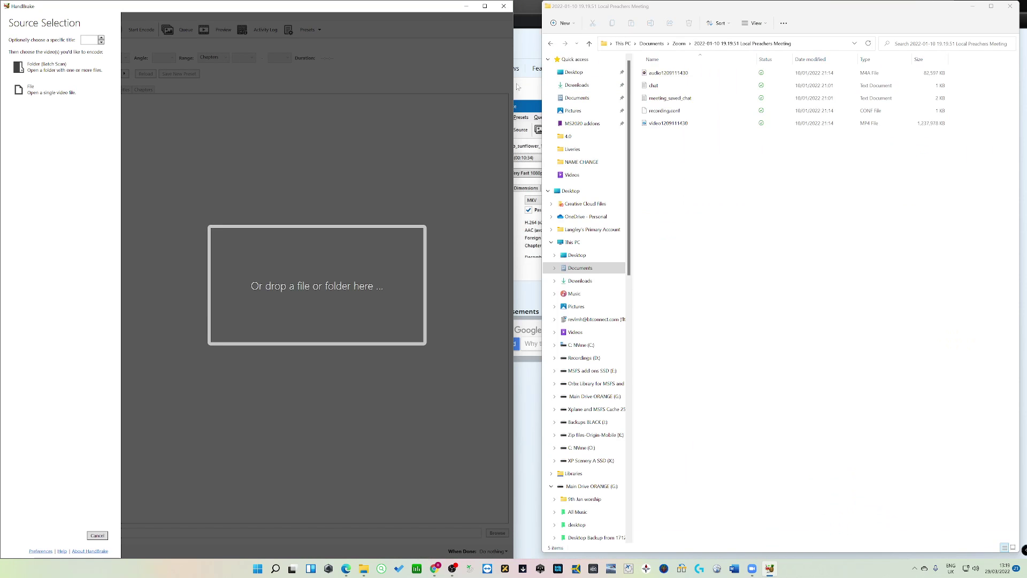
drag(517, 87, 540, 87)
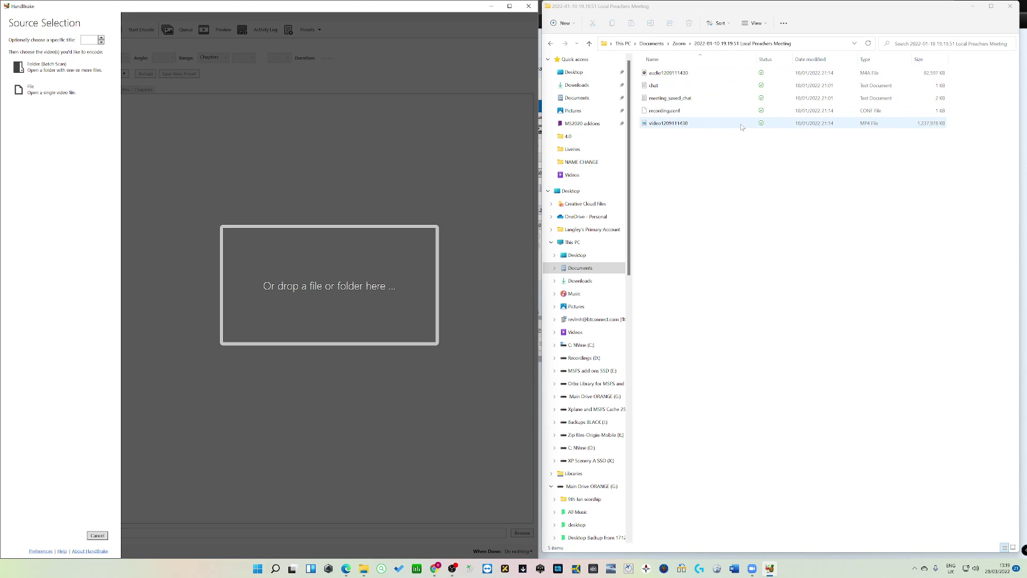
click(782, 127)
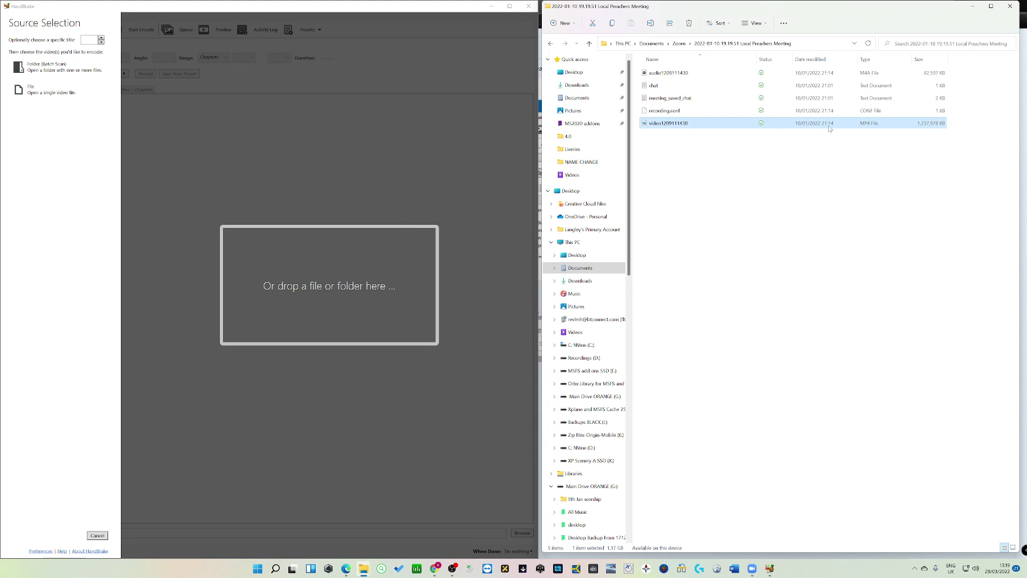
drag(829, 129, 271, 277)
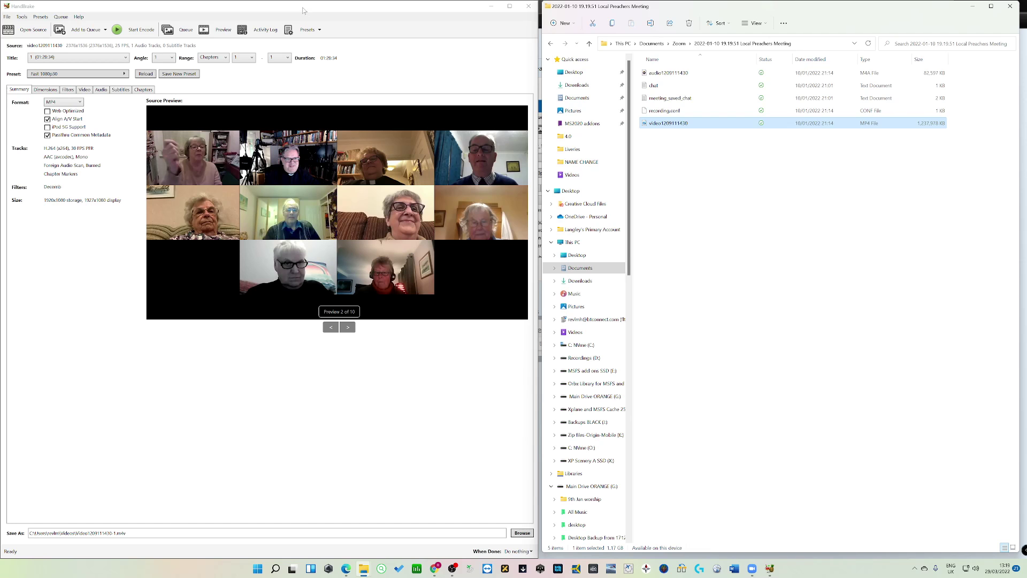
Maximize HandBrake, look through the Dimensions to Chapters tabs, return to Summary and open the preset list.
click(509, 6)
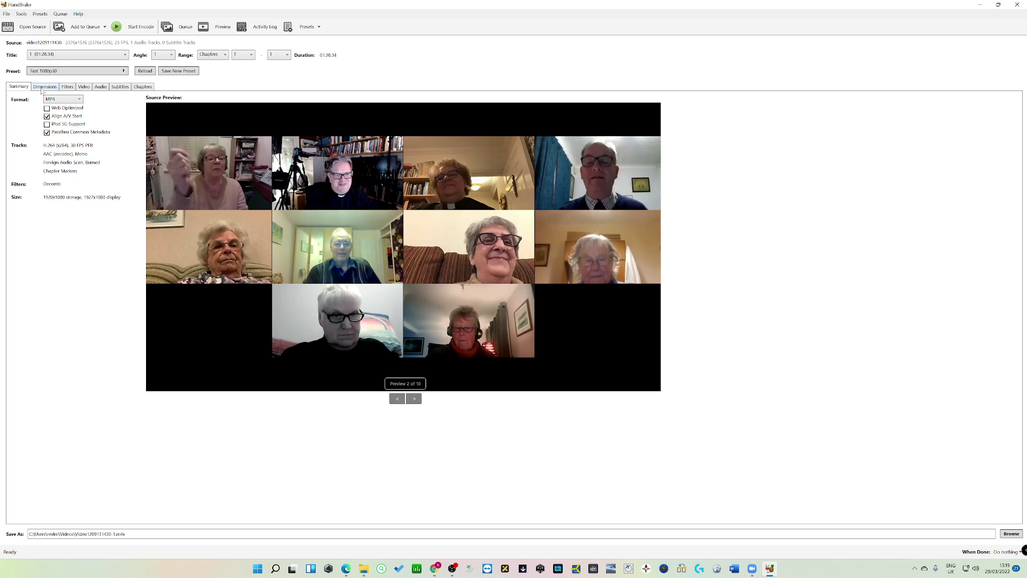
click(42, 87)
click(68, 88)
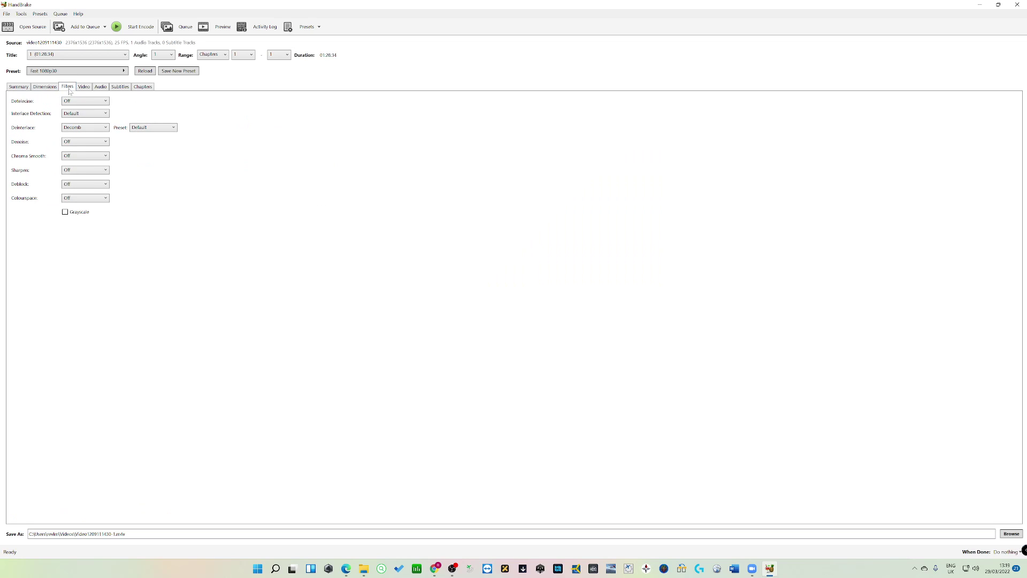
click(88, 88)
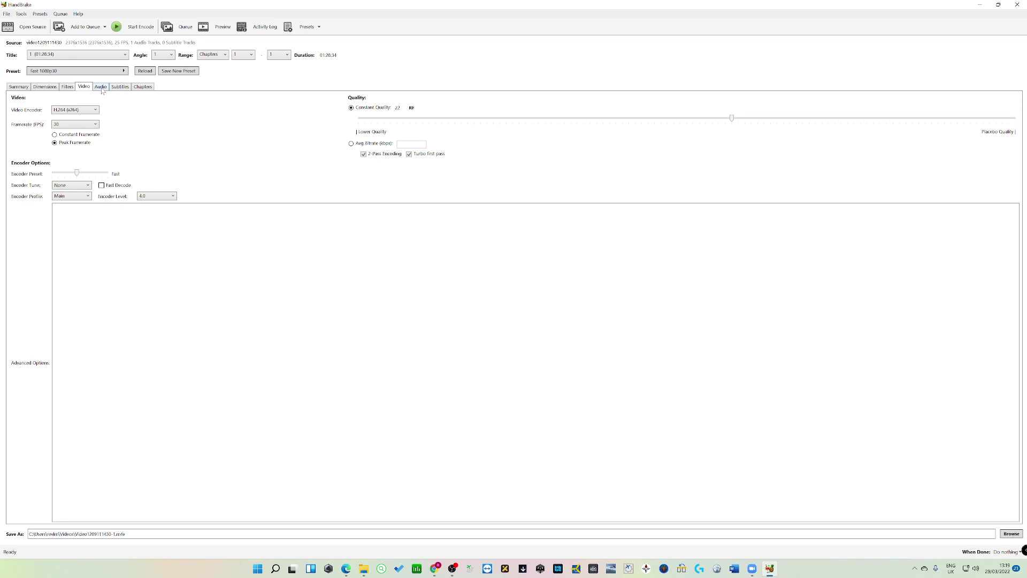
click(101, 88)
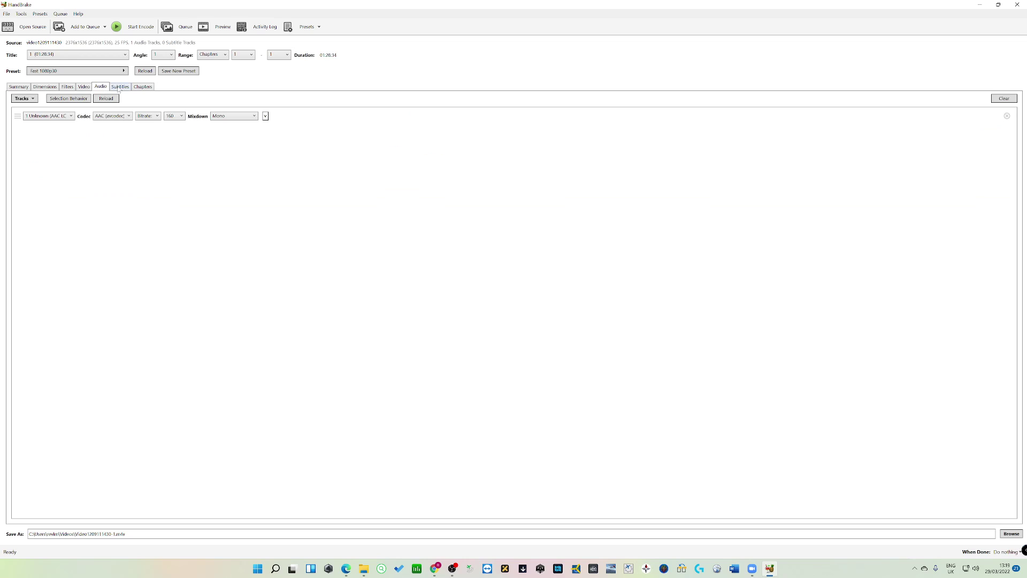
click(120, 87)
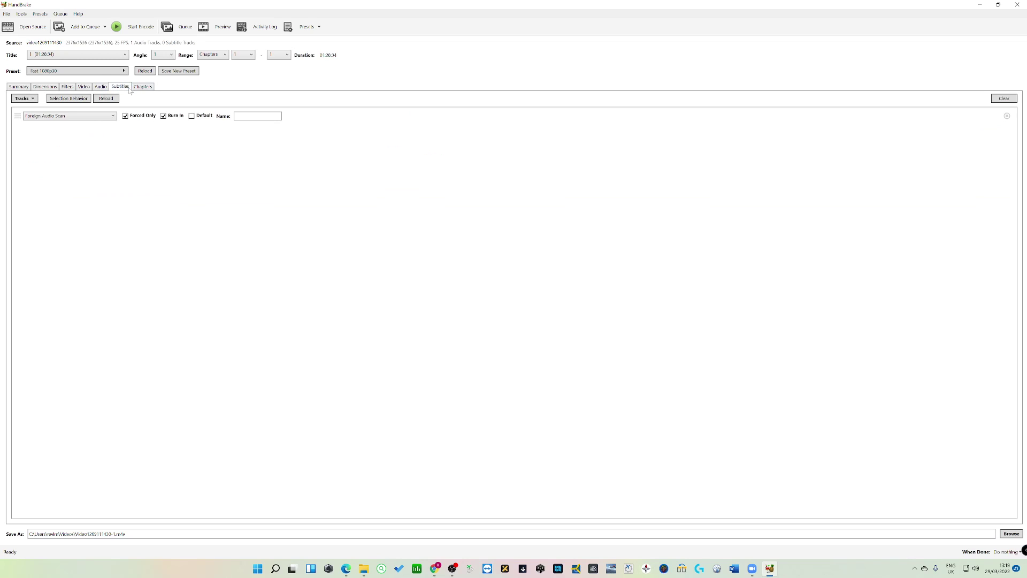
click(142, 87)
click(22, 87)
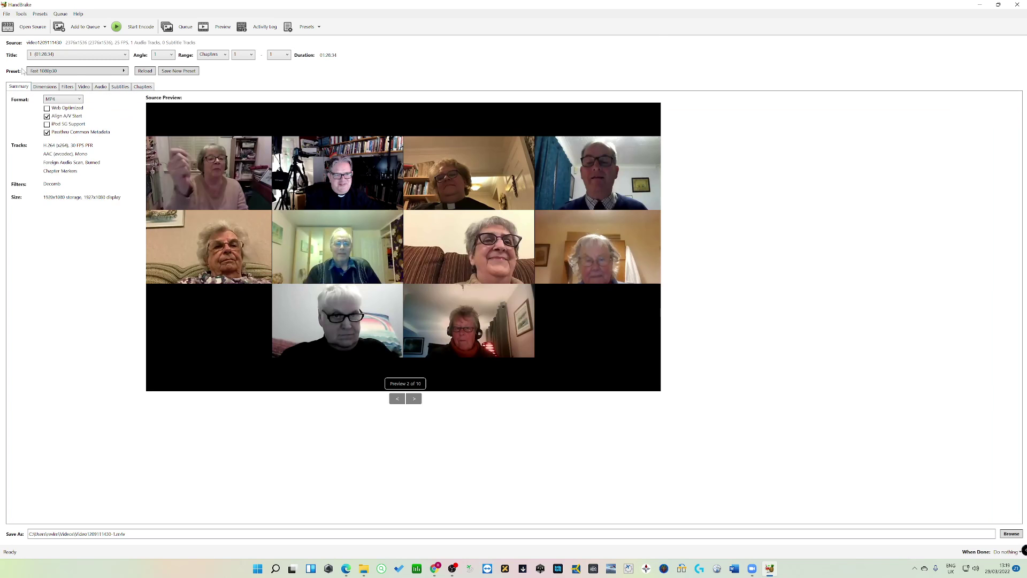
click(107, 72)
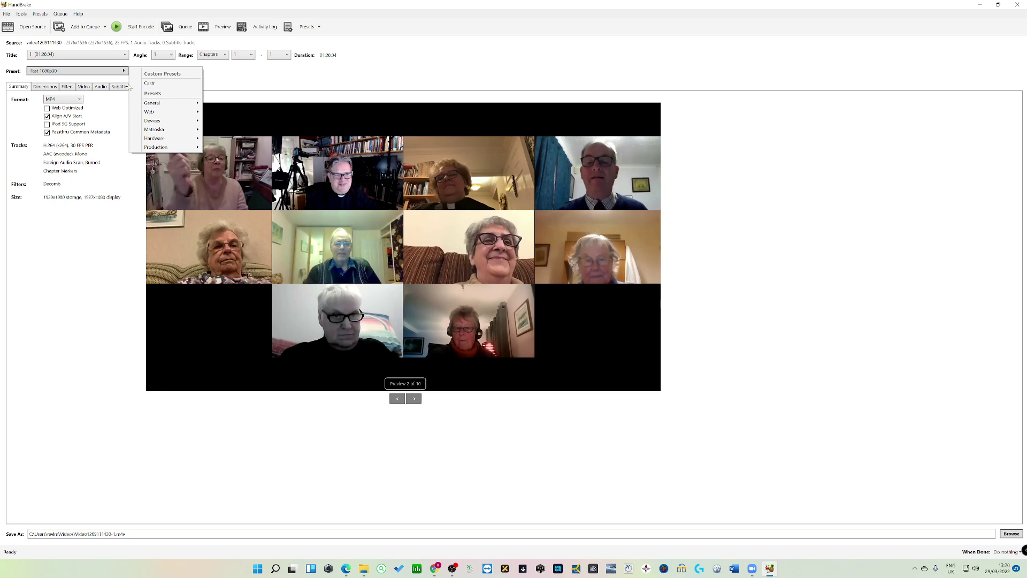
mouse_move(151, 107)
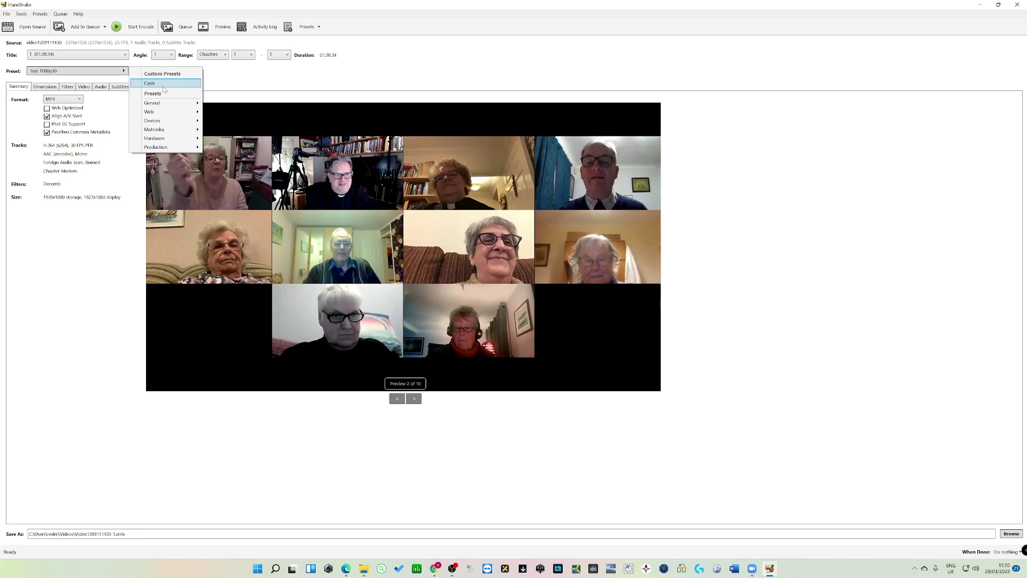
Apply the custom Castr preset with MP4 output and view its Dimensions settings.
click(163, 90)
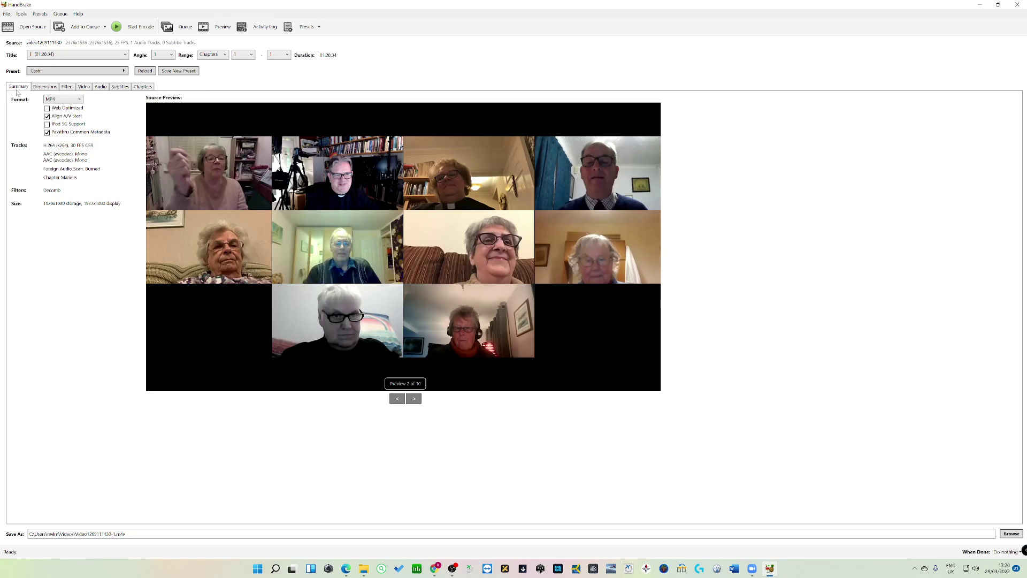
click(65, 100)
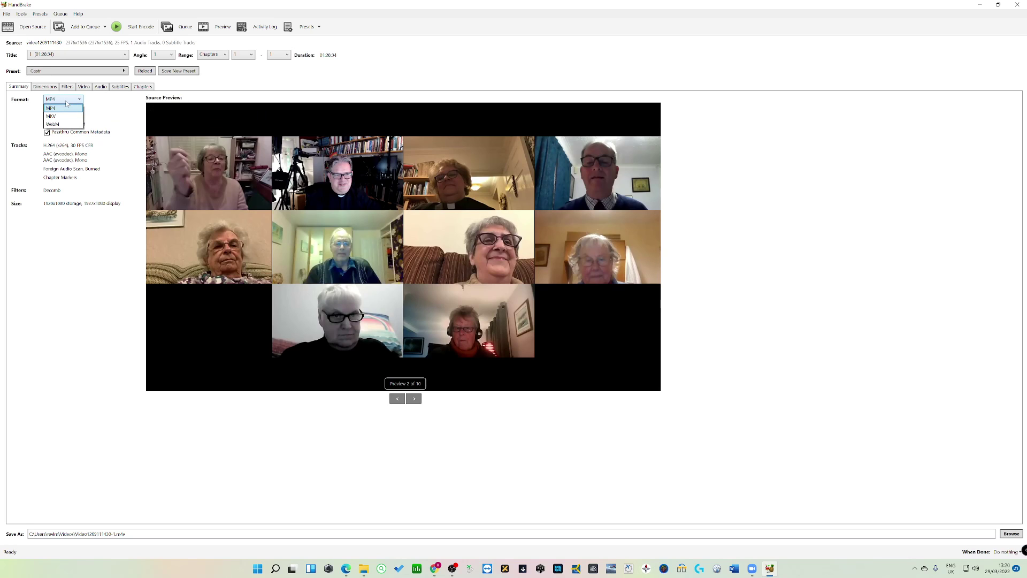
click(66, 107)
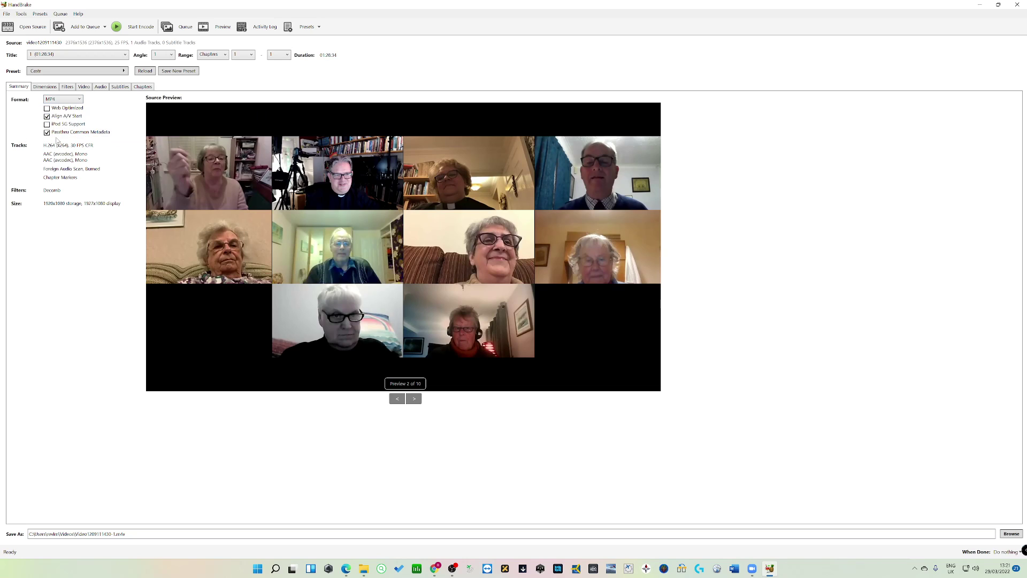
click(44, 88)
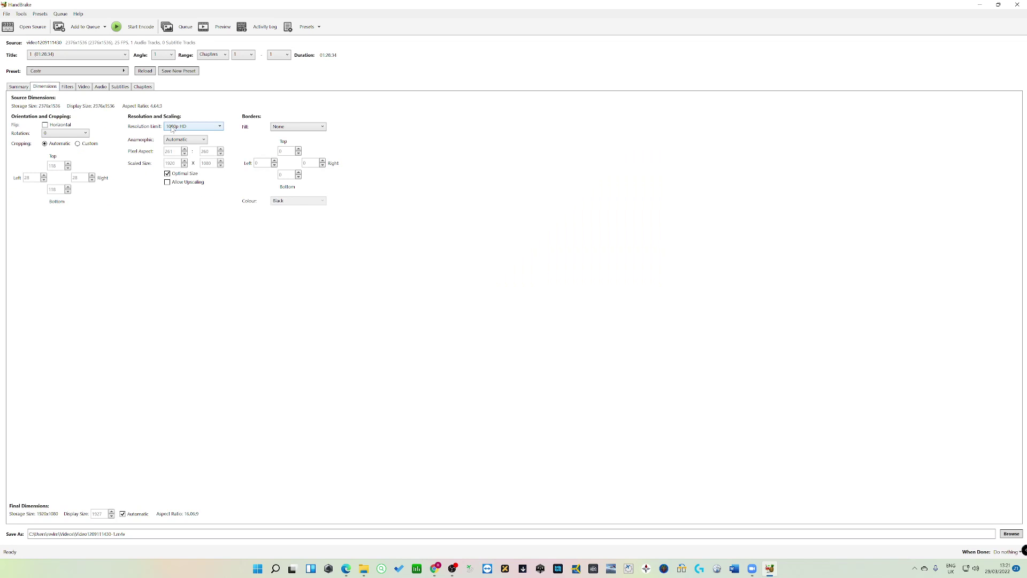
Review the Castr preset's Filters, H.264 Video, Audio and Subtitles settings, then return to Summary.
click(67, 87)
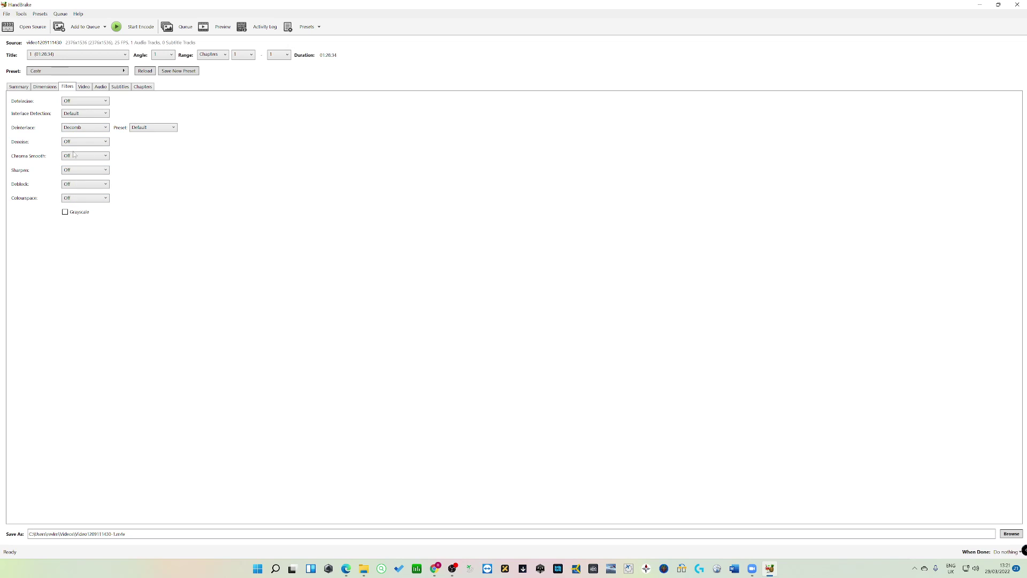
click(83, 88)
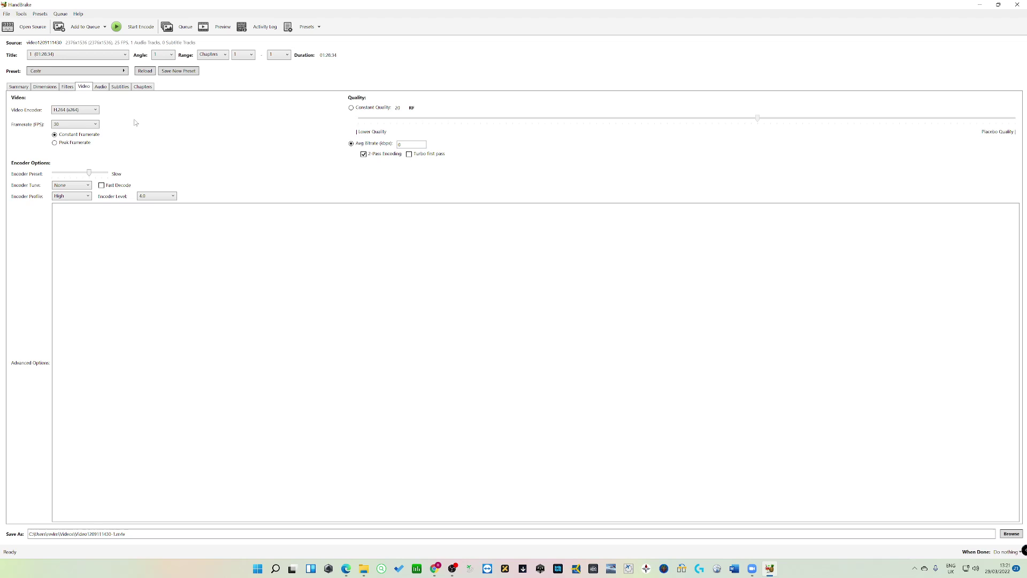
click(103, 88)
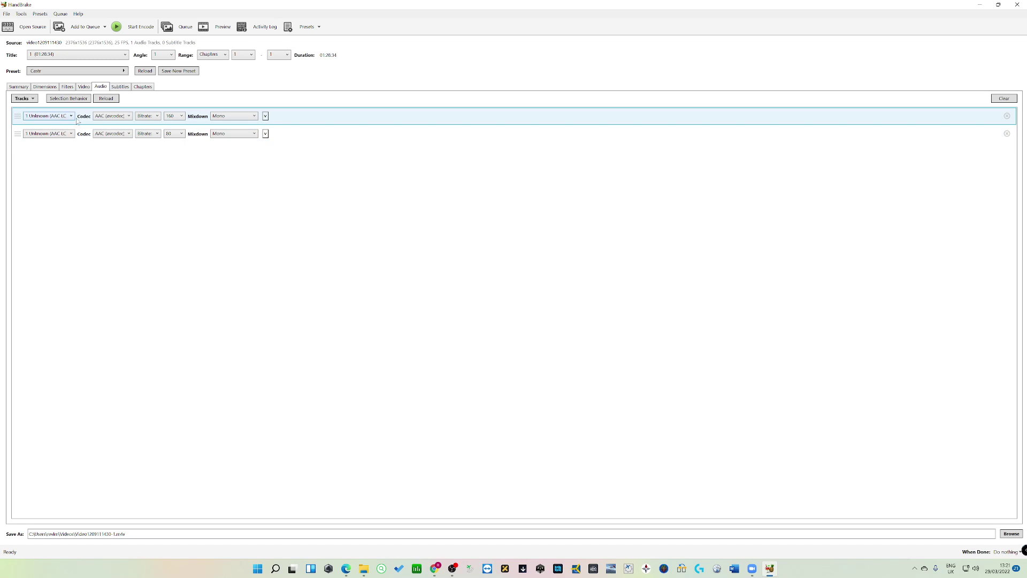
click(116, 89)
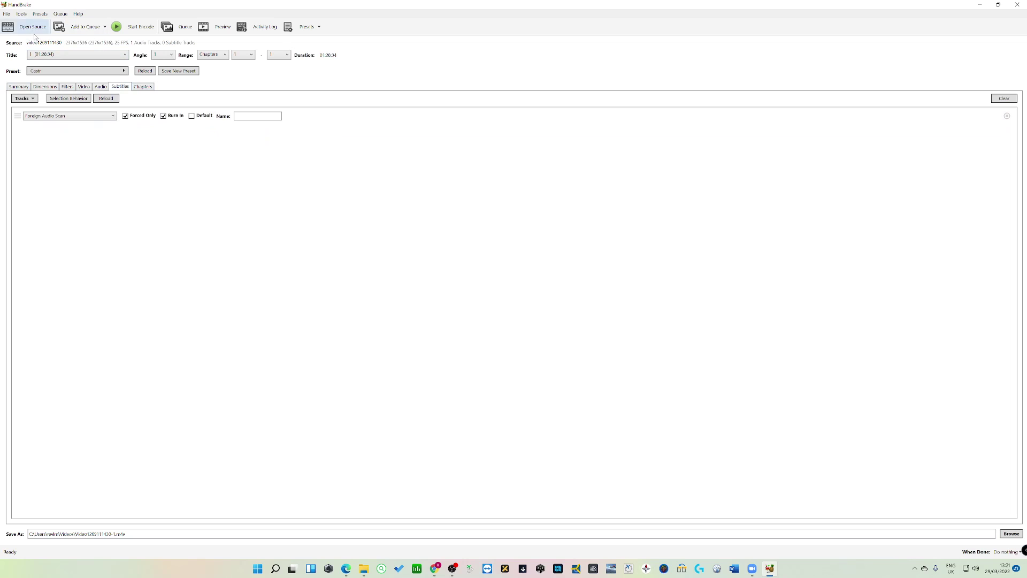
click(26, 88)
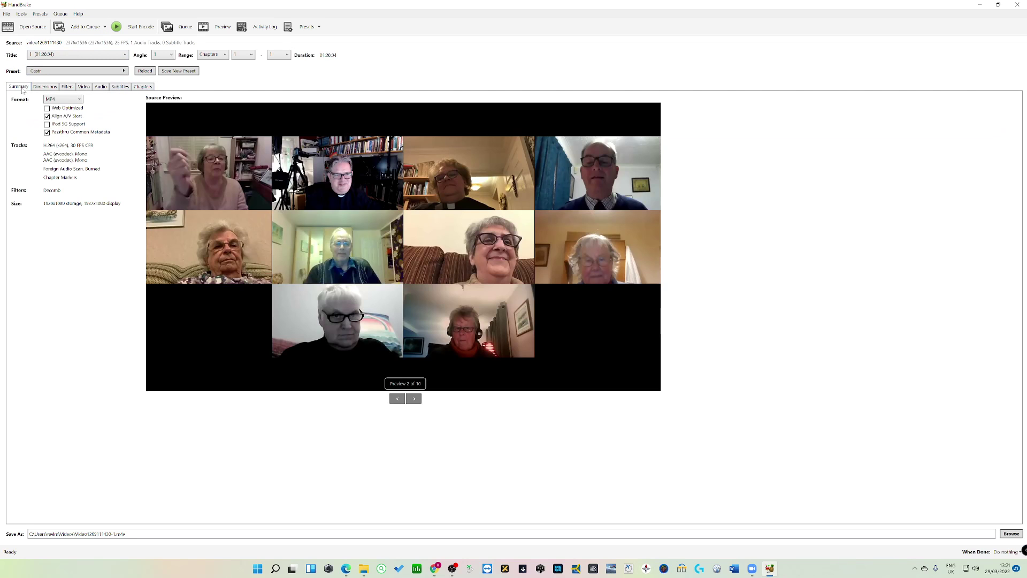
Start encoding the meeting video with the Castr settings, then stop the encode and confirm.
click(150, 28)
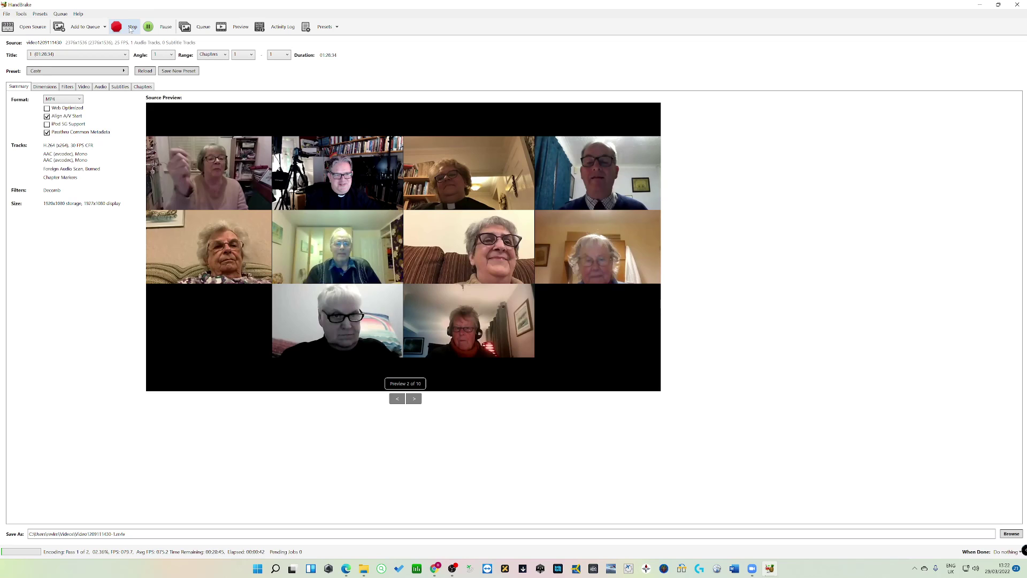
click(130, 29)
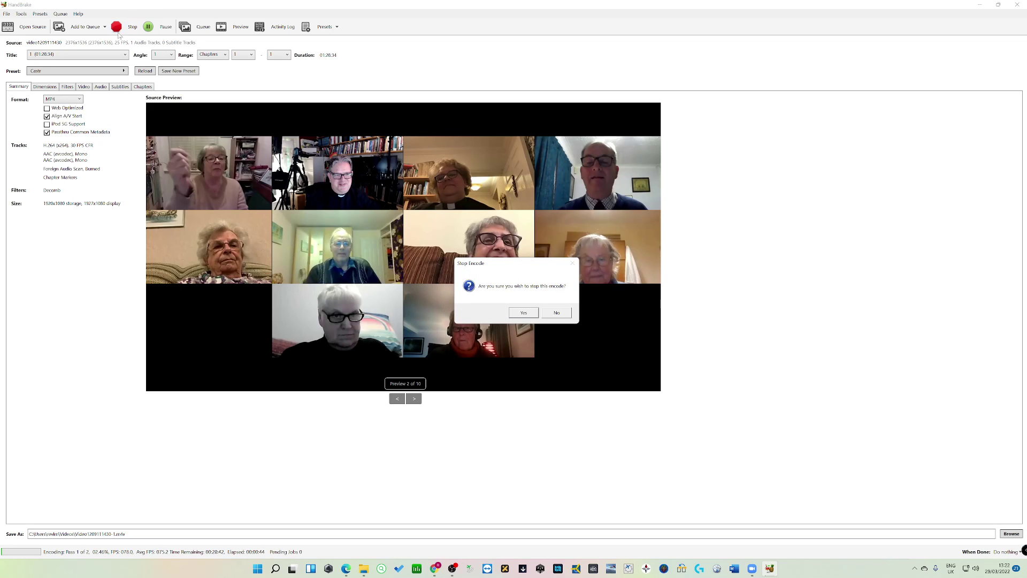
key(Return)
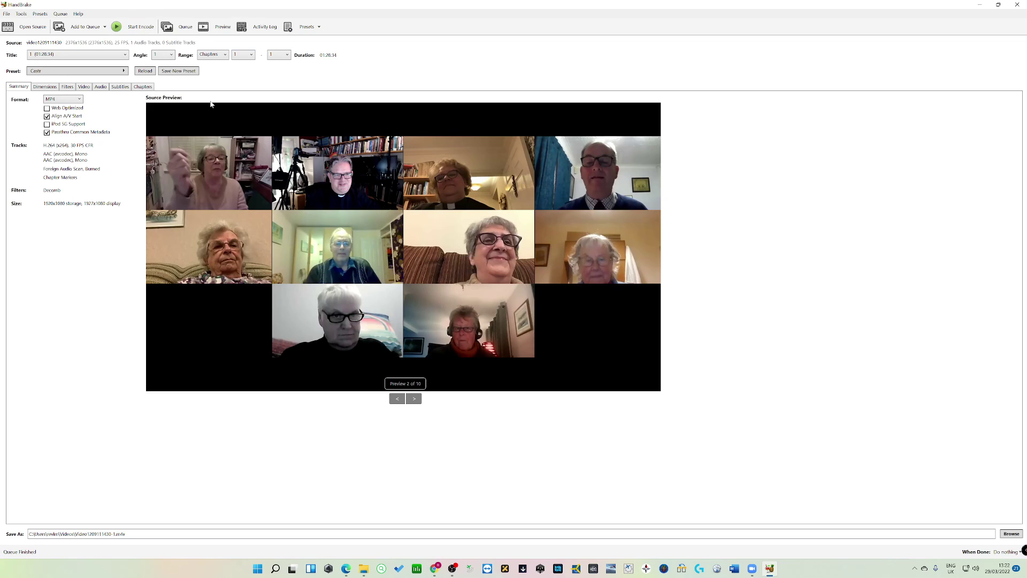
click(317, 26)
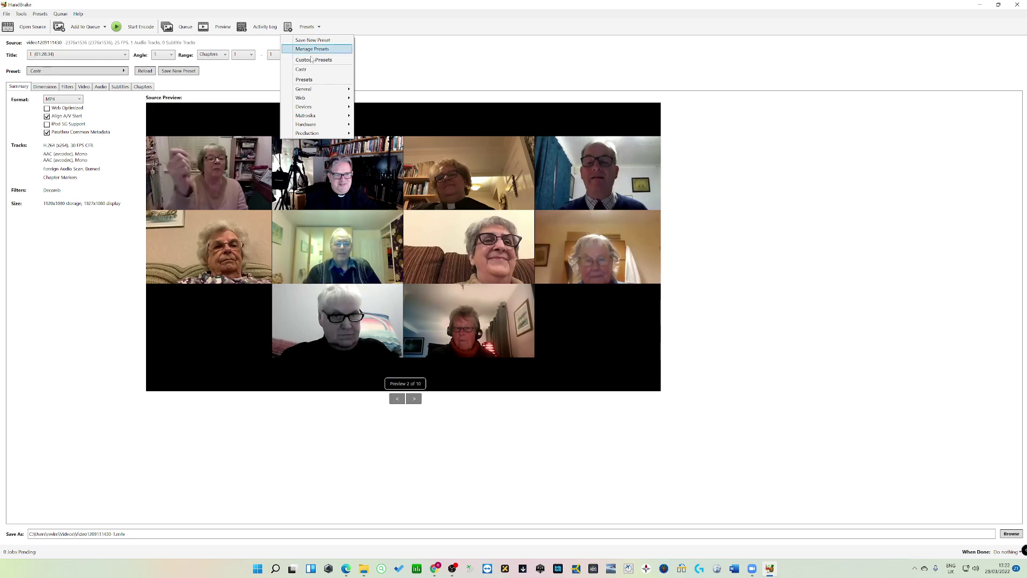
mouse_move(318, 89)
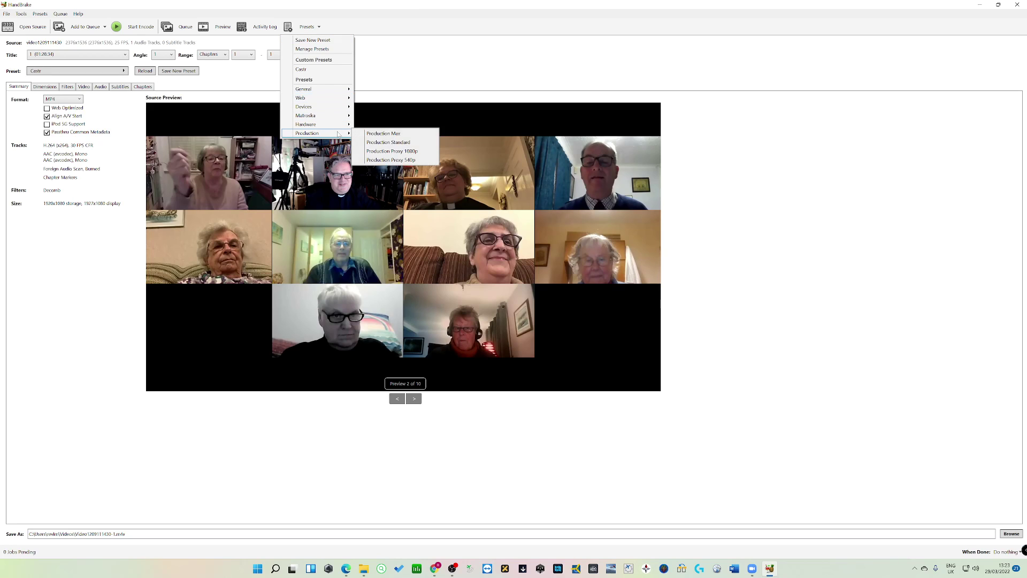
mouse_move(328, 124)
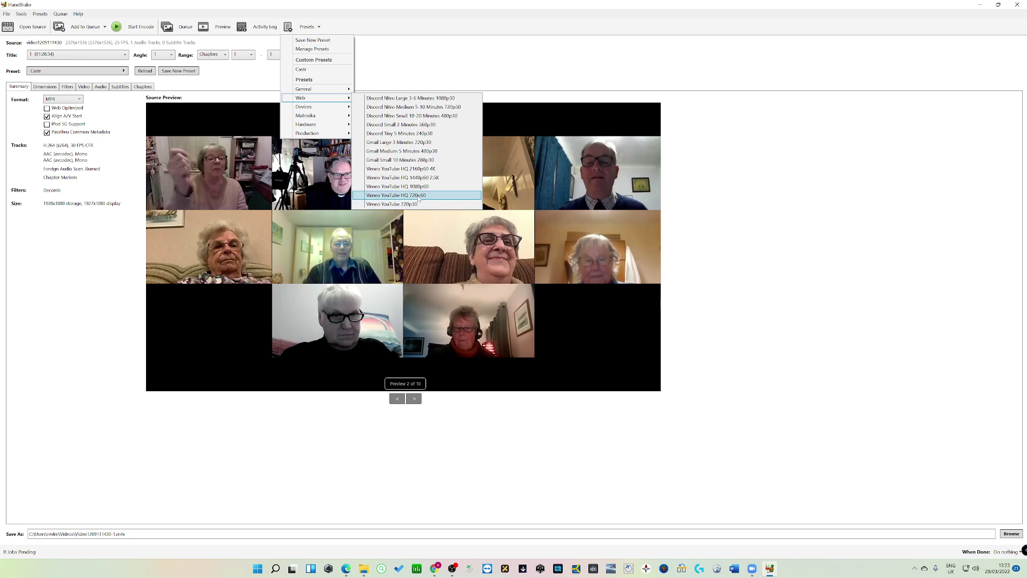
click(448, 76)
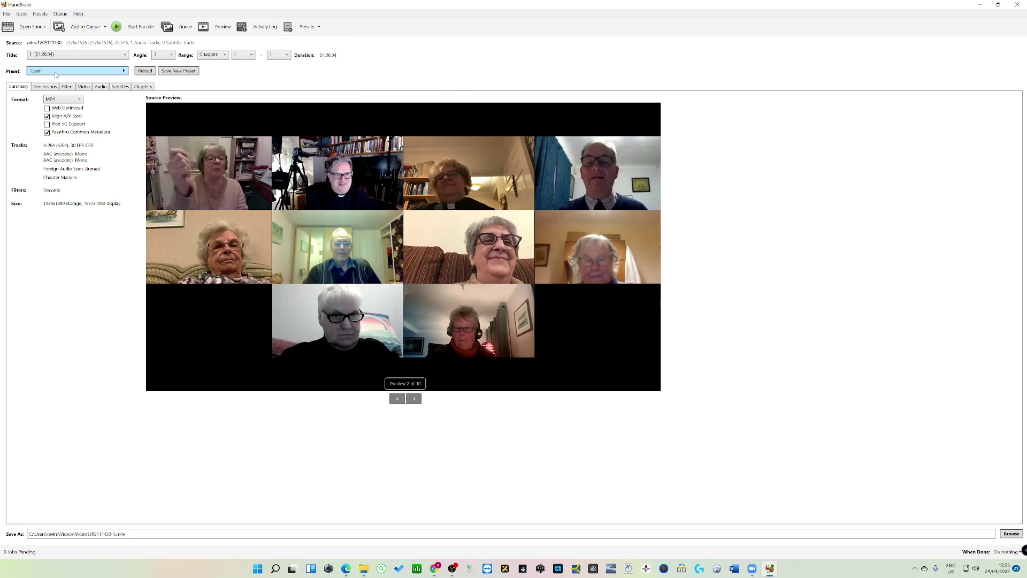